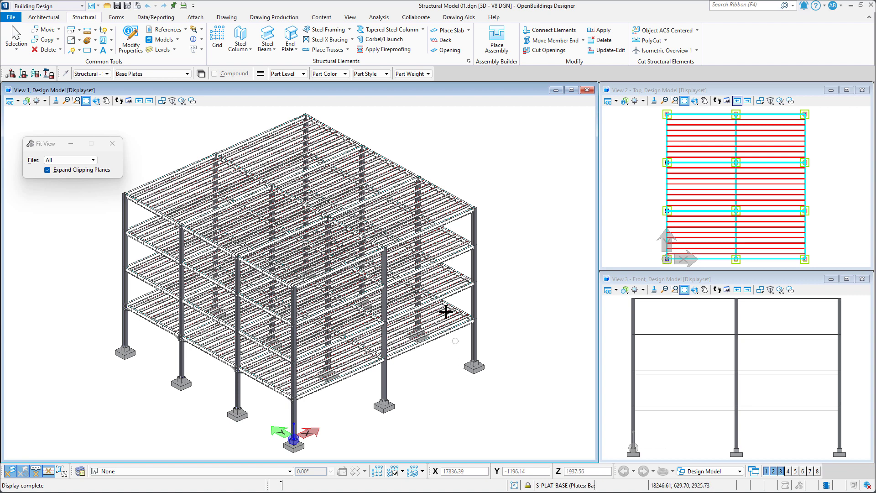
# - Set up cementitious fireproofing with a thickness of 30, a contoured profile and length By Setback (Value)
pyautogui.click(381, 50)
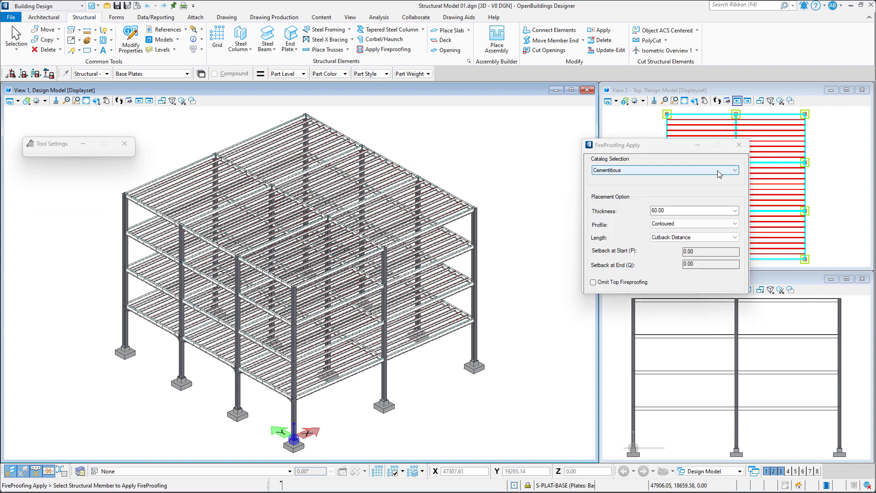
pyautogui.click(738, 171)
pyautogui.click(738, 172)
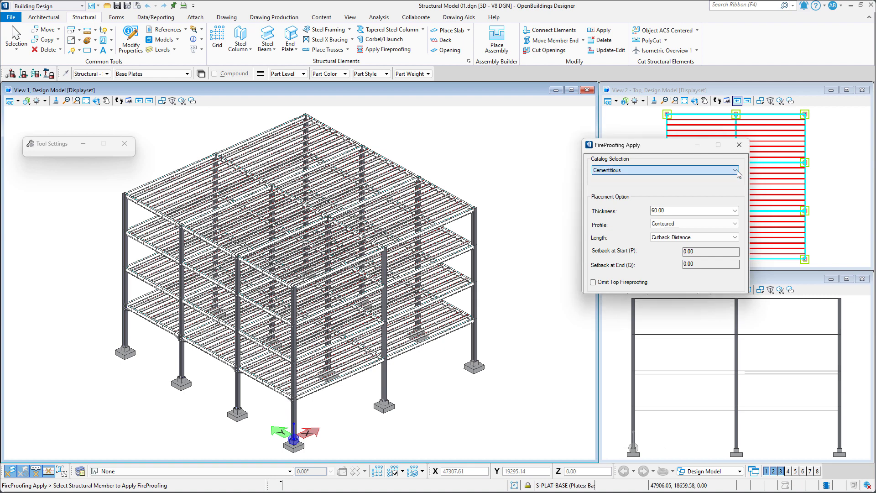
pyautogui.click(735, 211)
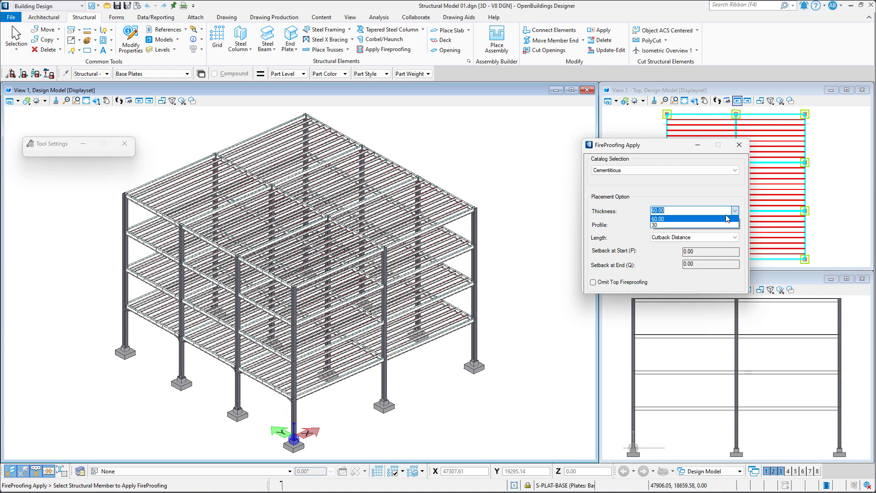
pyautogui.click(725, 225)
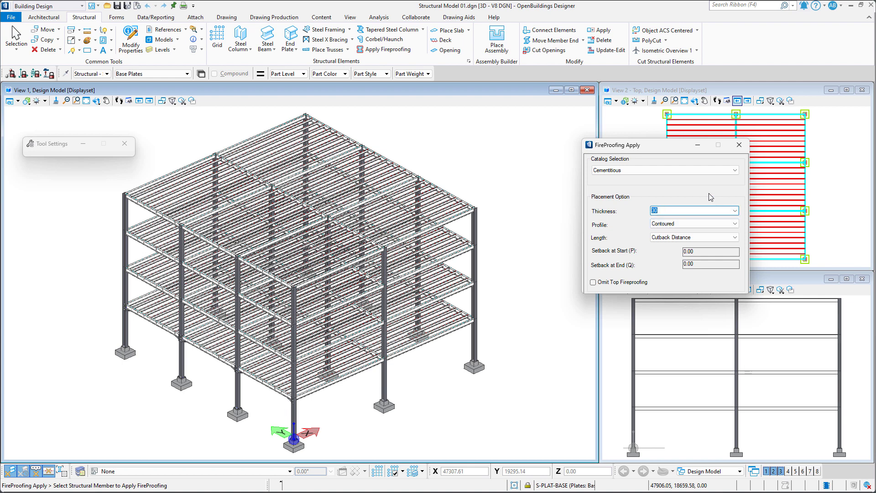
pyautogui.click(724, 226)
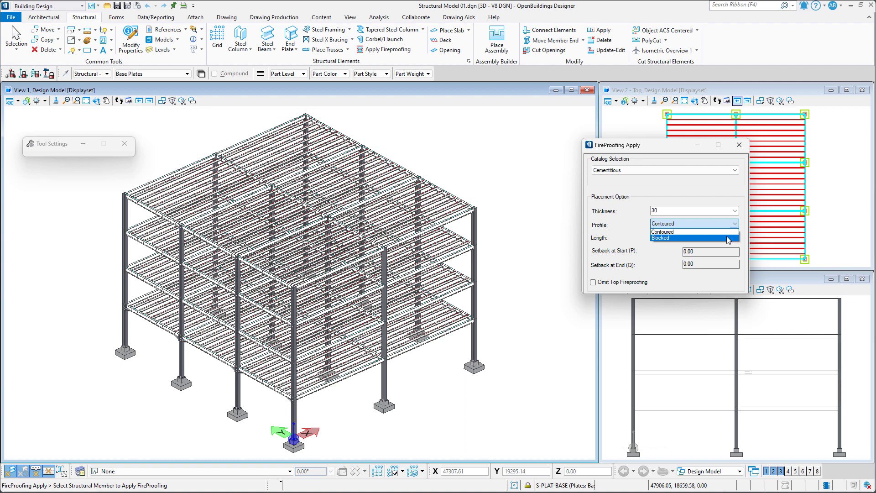
pyautogui.click(727, 233)
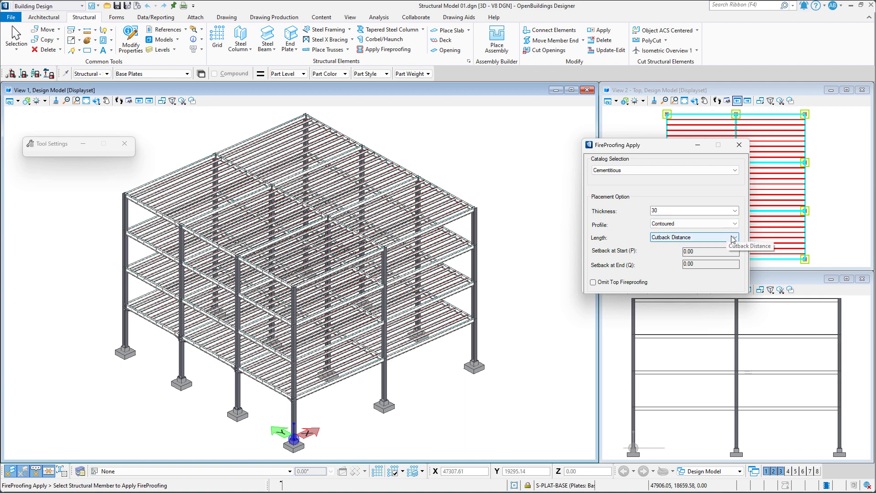
pyautogui.click(733, 238)
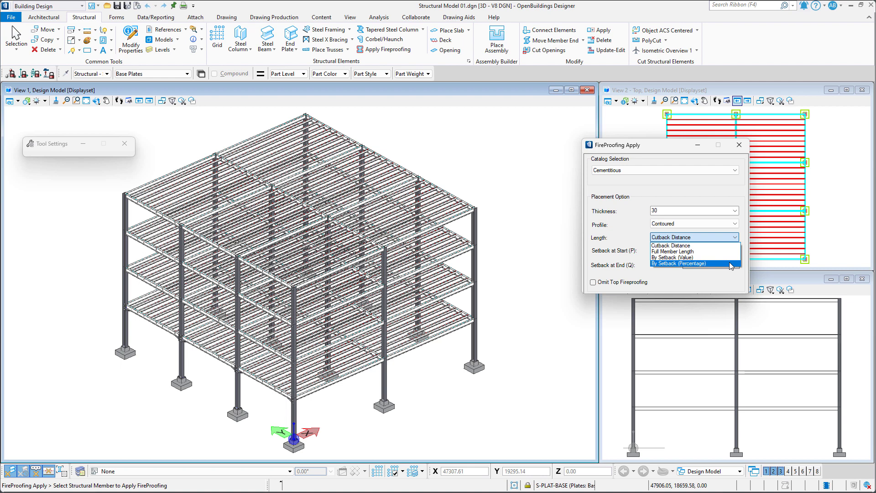
pyautogui.click(702, 258)
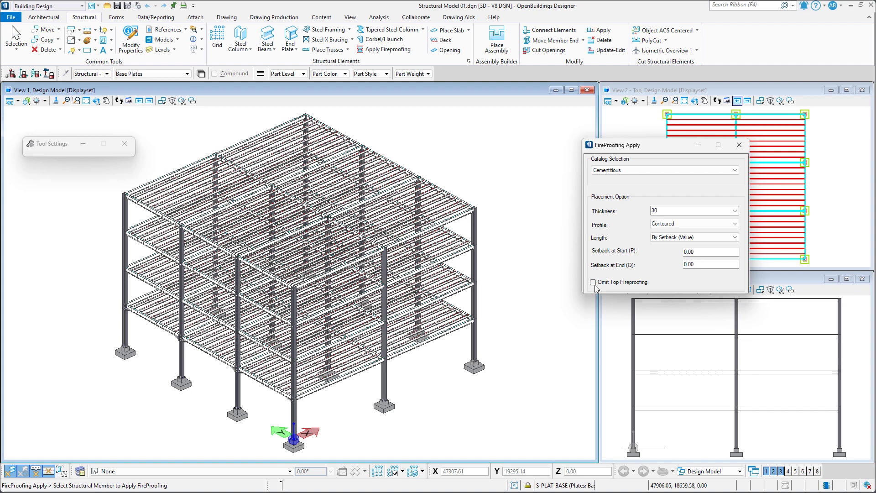
# - Apply the contoured fireproofing to the front corner column with a start setback of 200 and an end setback of 330
pyautogui.scroll(5, 291, 391)
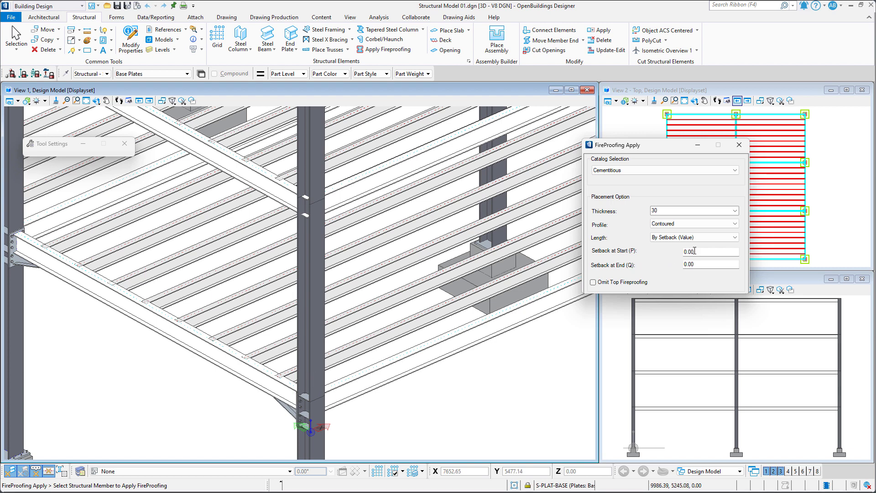
pyautogui.moveTo(701, 253); pyautogui.dragTo(673, 253)
pyautogui.write('200')
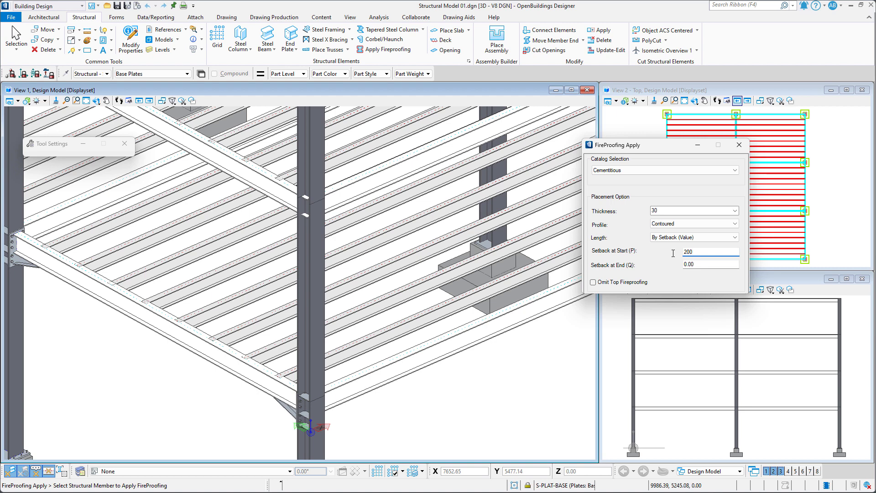
pyautogui.press('Tab')
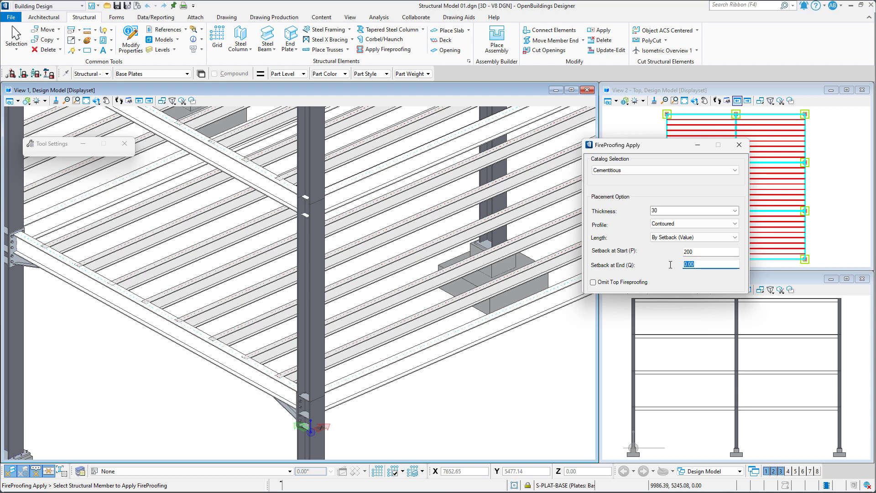
pyautogui.write('330')
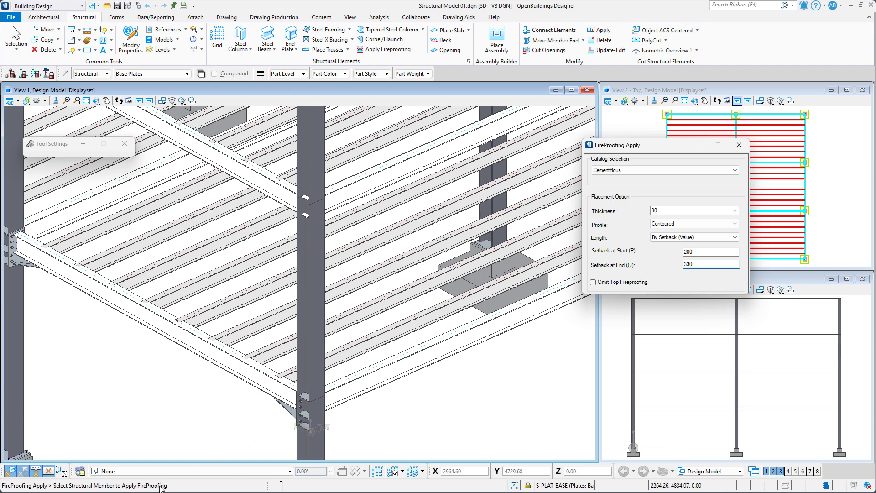
pyautogui.click(307, 285)
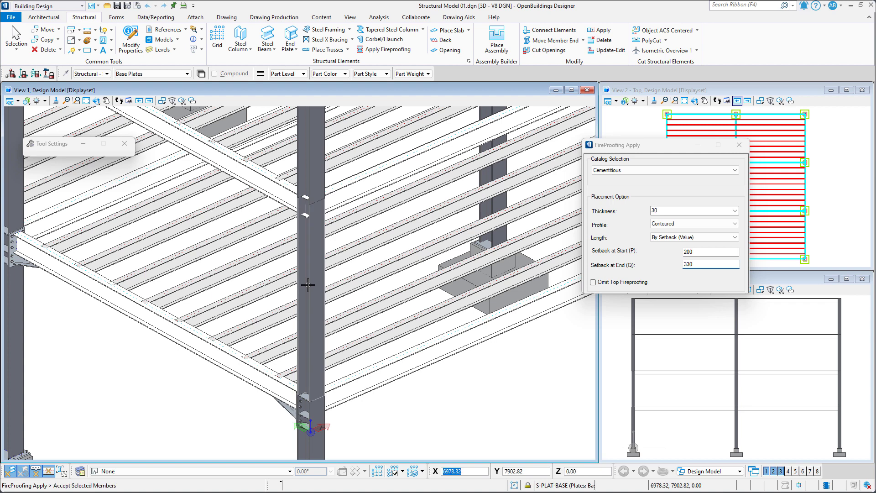
pyautogui.click(163, 437)
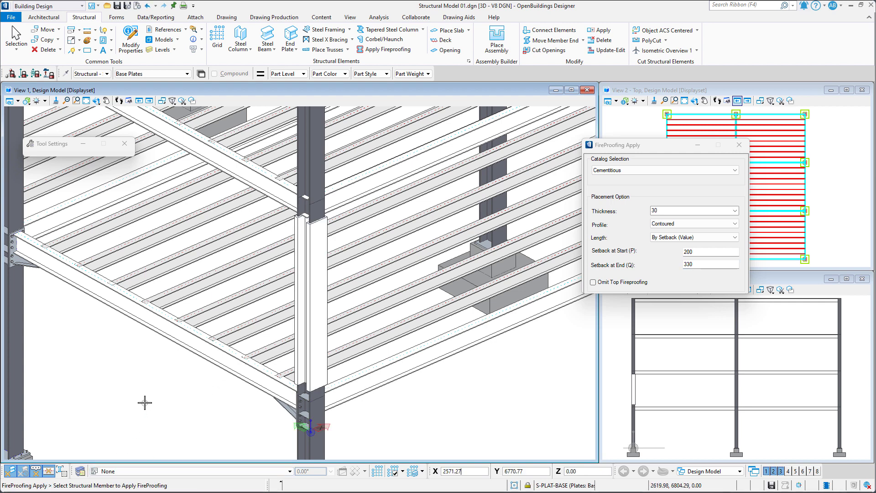
# - Show the S-SLAB-CONC level to check the column fireproofing against the slabs and hide that level again
pyautogui.keyDown('shift'); pyautogui.moveTo(257, 353); pyautogui.dragTo(290, 319, button='middle'); pyautogui.keyUp('shift')
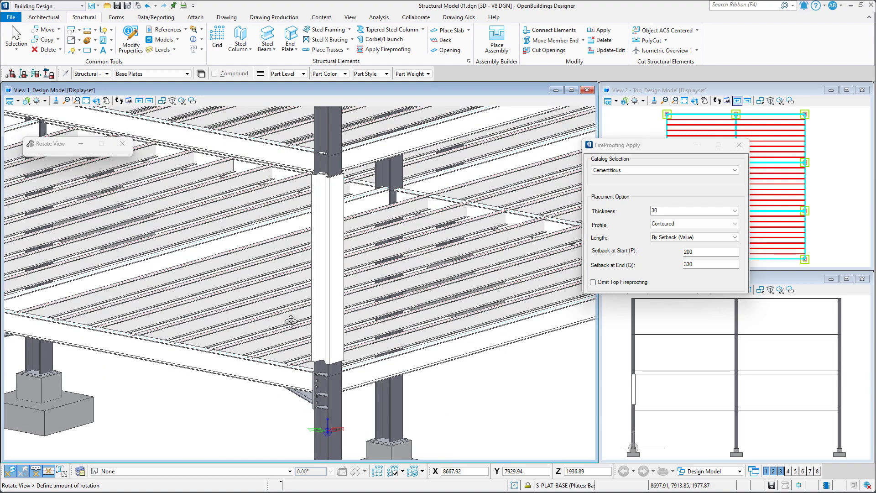
pyautogui.click(160, 49)
pyautogui.click(204, 195)
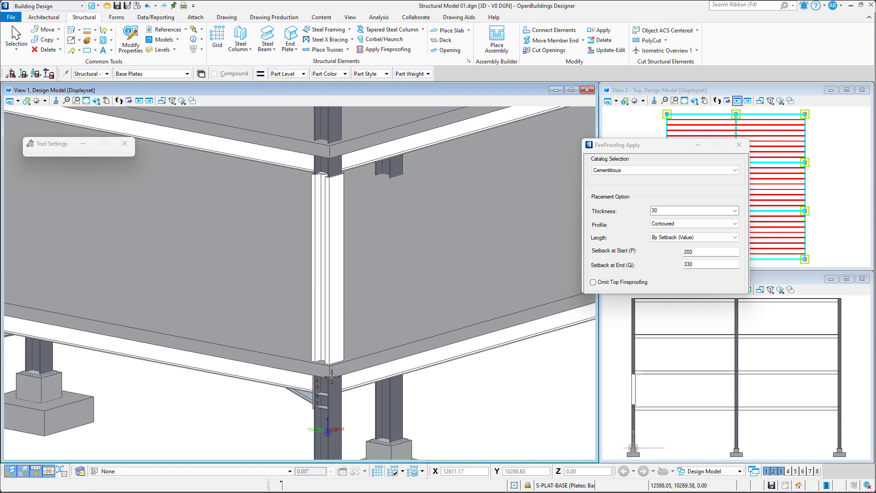
pyautogui.click(161, 50)
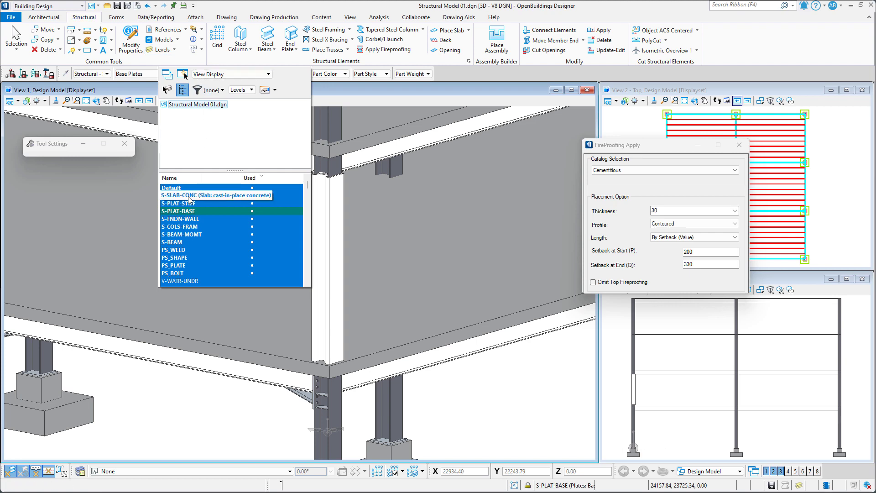
pyautogui.click(222, 195)
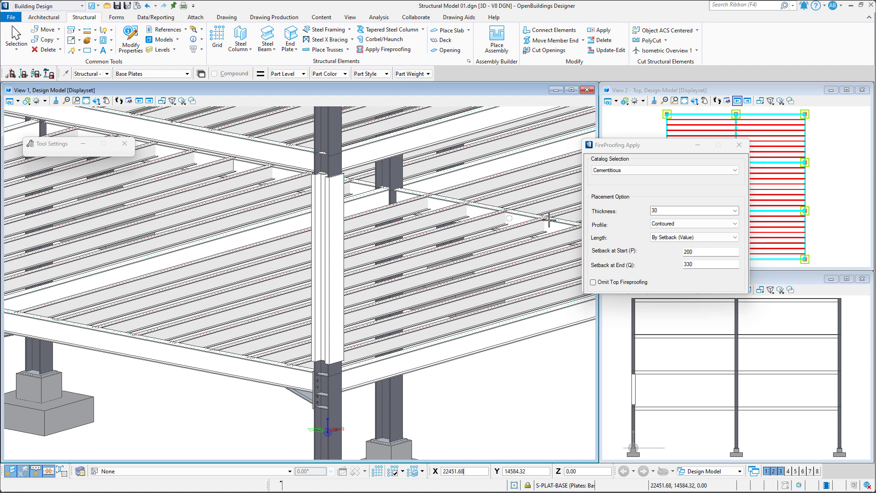
# - Set the fireproofing profile to Blocked and apply it to the column segment adjacent to the fireproofed corner column
pyautogui.click(675, 224)
pyautogui.click(679, 237)
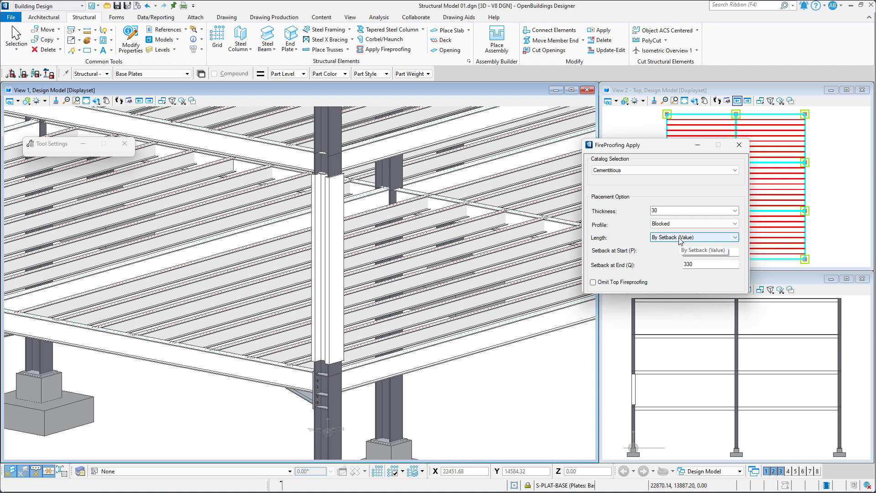
pyautogui.keyDown('shift'); pyautogui.moveTo(165, 221); pyautogui.dragTo(218, 218, button='middle'); pyautogui.keyUp('shift')
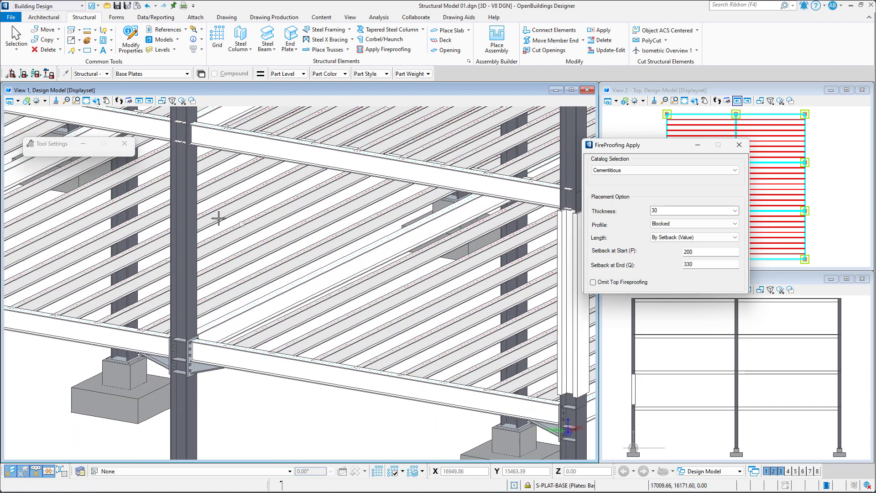
pyautogui.click(230, 402)
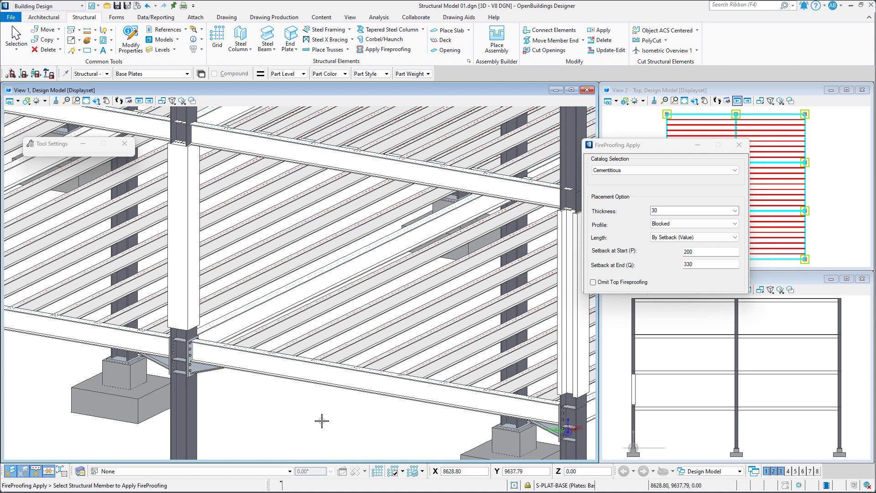
# - Apply blocked fireproofing to the upper beam between the two fireproofed columns, with 150 setbacks at both ends and top fireproofing omitted
pyautogui.doubleClick(684, 252)
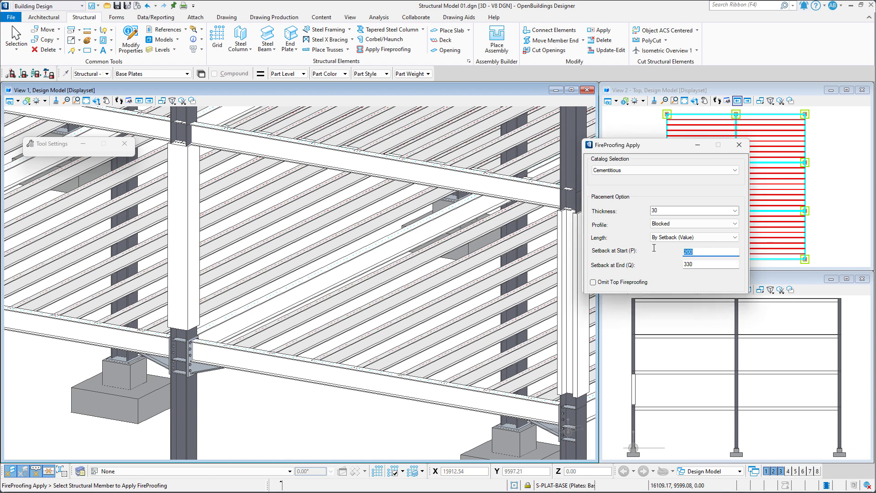
pyautogui.write('150')
pyautogui.moveTo(697, 264); pyautogui.dragTo(677, 265)
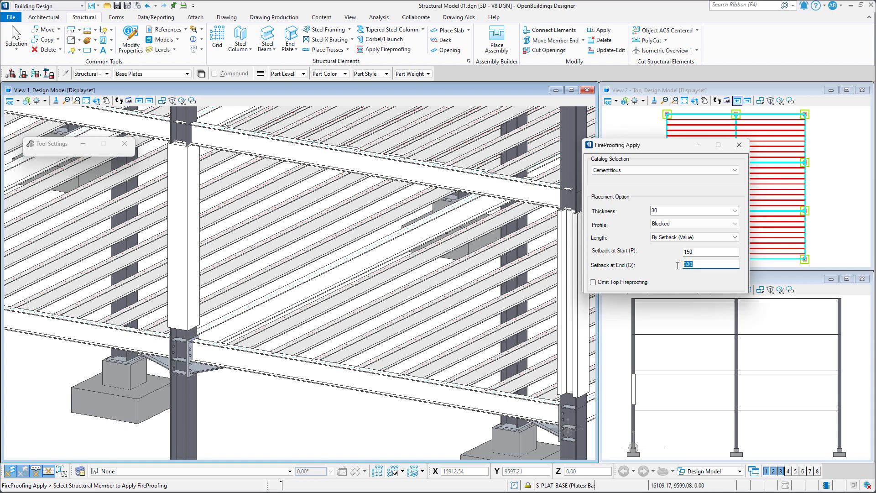
pyautogui.write('150')
pyautogui.click(593, 283)
pyautogui.click(416, 192)
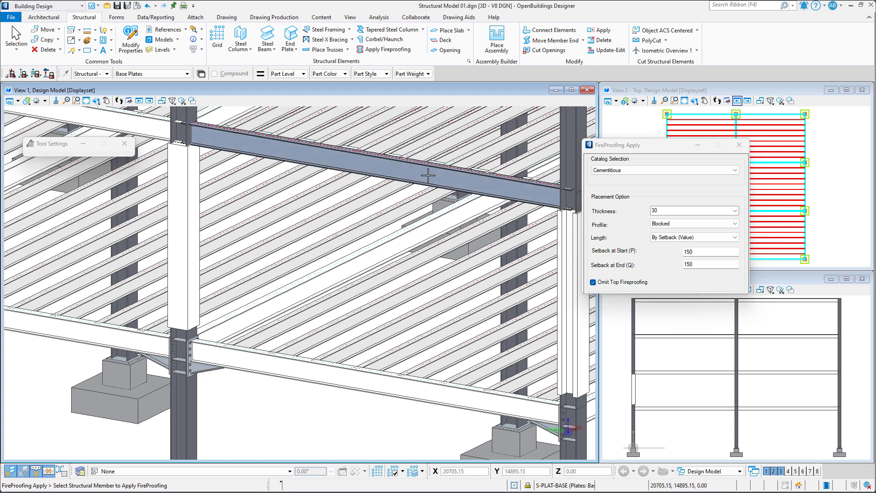
pyautogui.click(354, 409)
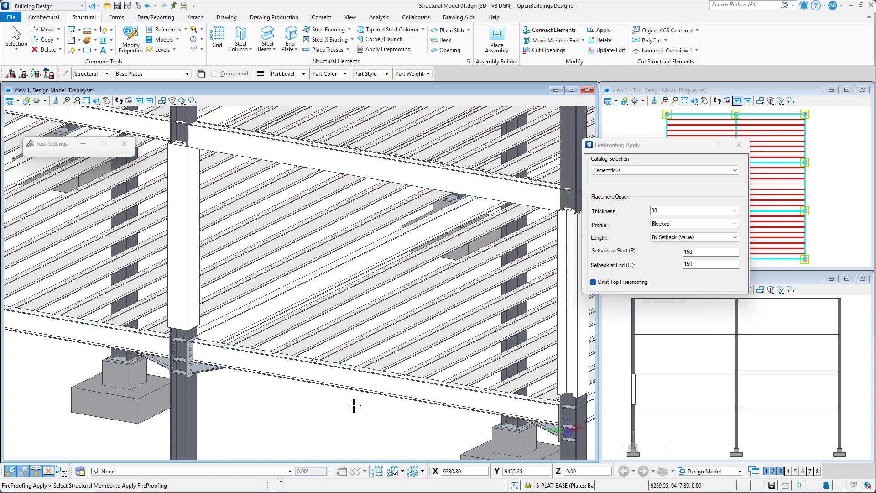
# - Examine the beam's fireproofing along its top flange and at the column connection, and close the fireproofing settings
pyautogui.scroll(2, 447, 176)
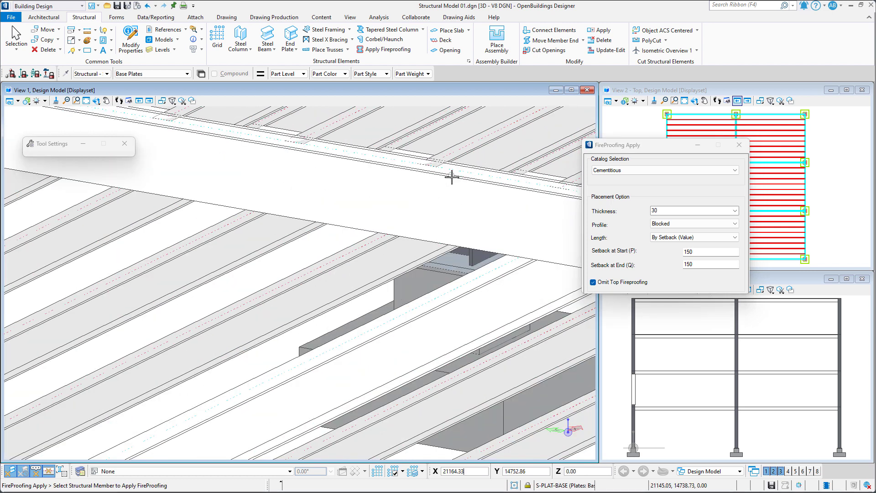
pyautogui.keyDown('shift'); pyautogui.moveTo(450, 182); pyautogui.dragTo(365, 182, button='middle'); pyautogui.keyUp('shift')
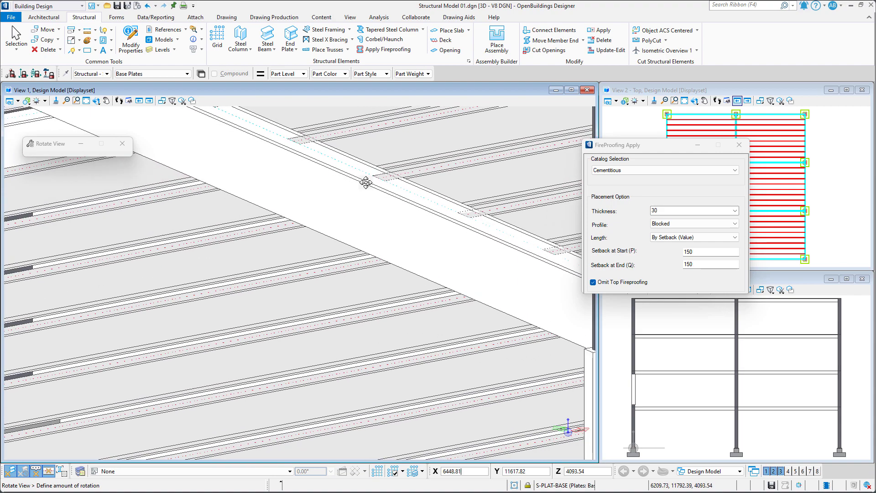
pyautogui.moveTo(267, 164); pyautogui.dragTo(518, 324, button='middle')
pyautogui.scroll(3, 177, 174)
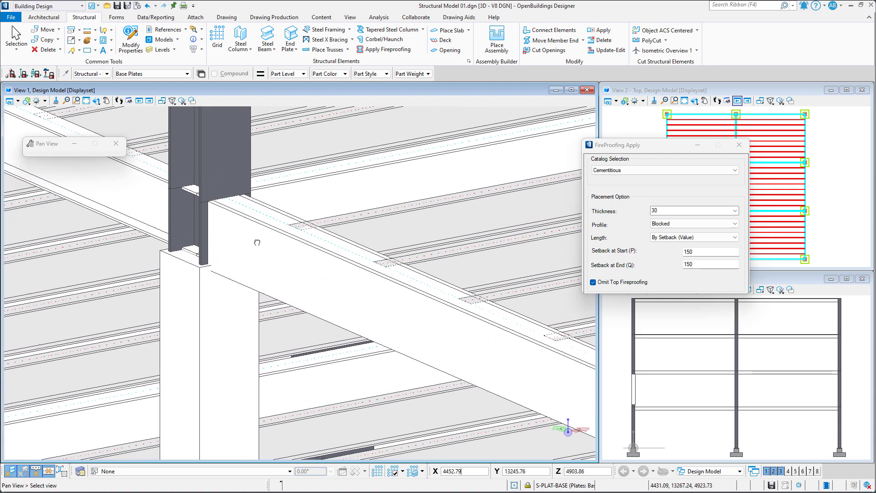
pyautogui.scroll(-1, 255, 237)
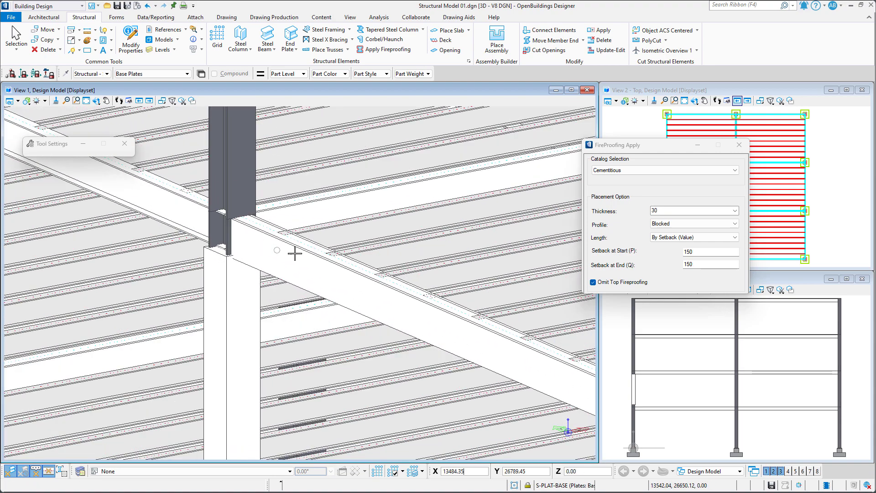
pyautogui.click(744, 148)
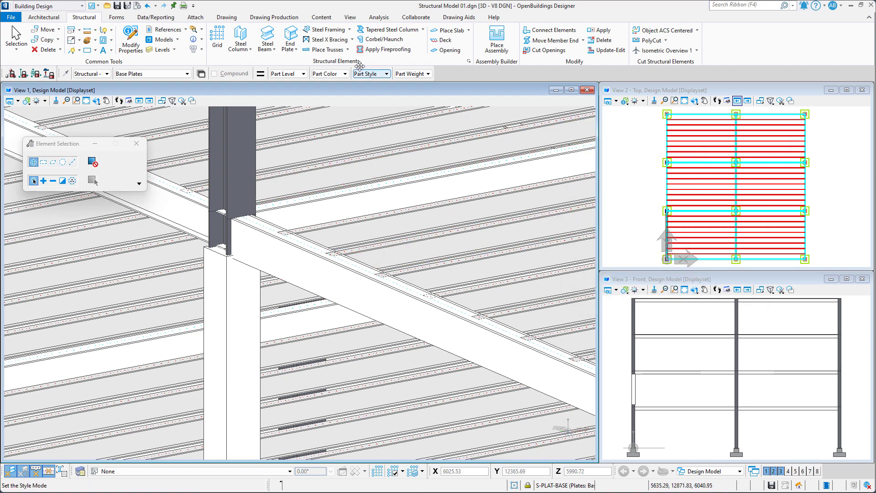
# - Open the Column | Steel schedule and examine the fireproofing type, material, thickness, area and volume of the columns
pyautogui.click(169, 17)
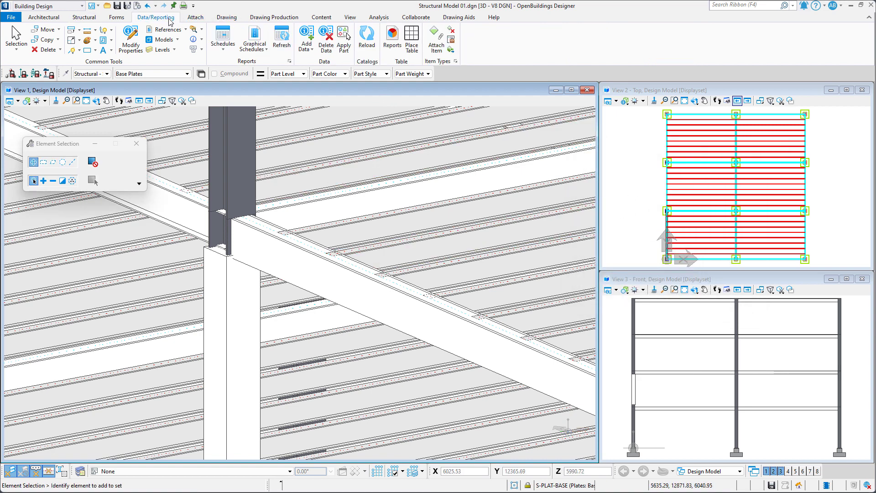
pyautogui.click(224, 40)
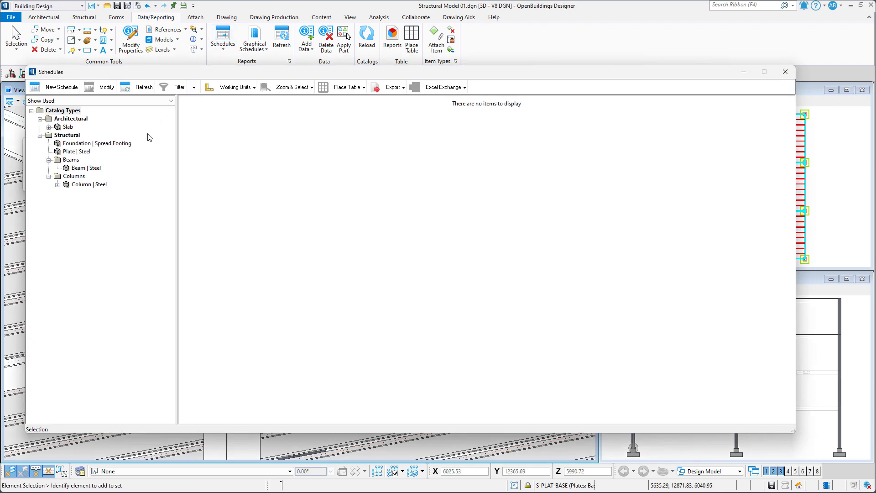
pyautogui.click(98, 186)
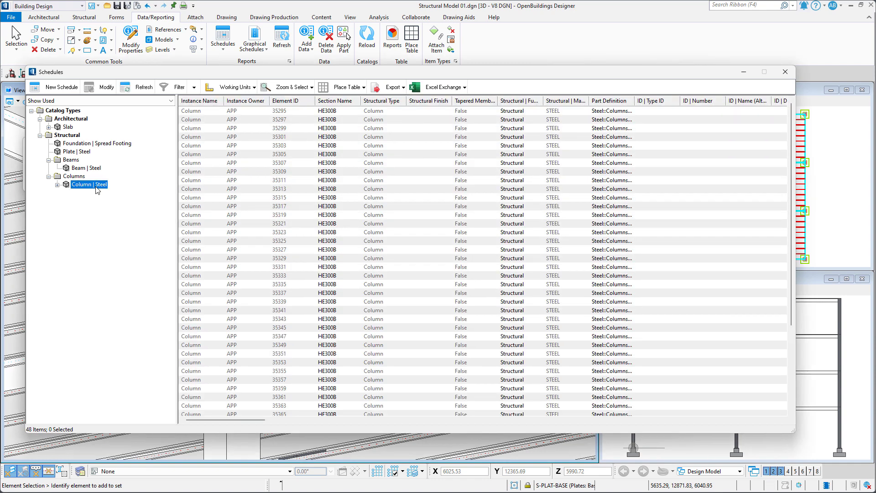
pyautogui.moveTo(243, 420); pyautogui.dragTo(327, 420)
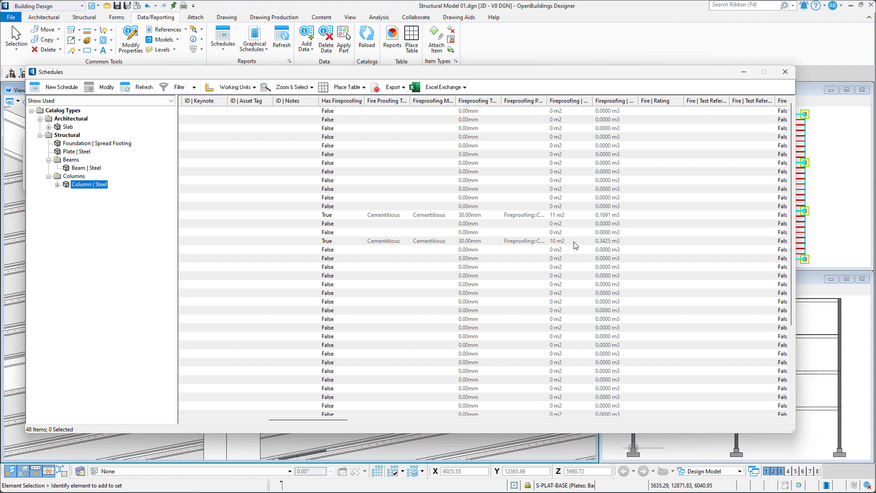
# - Review the fireproofing data in the Beam | Steel schedule, select the fireproofed beam's row and reveal that beam in the model
pyautogui.click(96, 168)
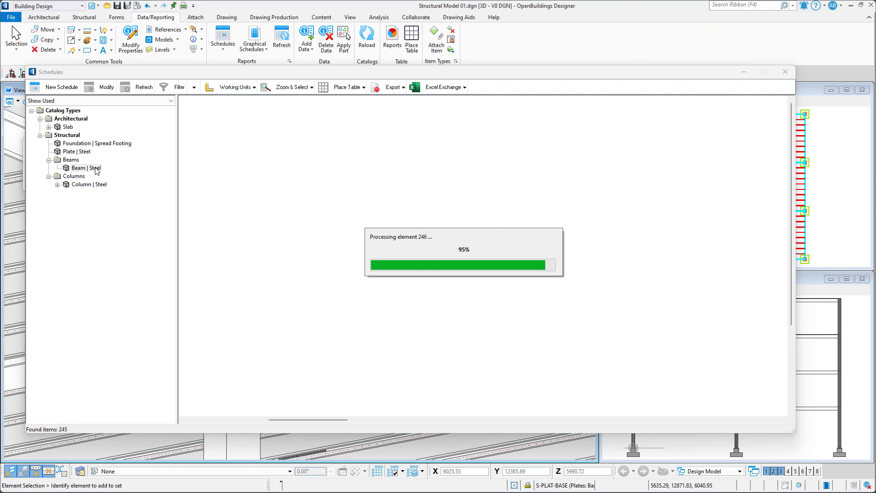
pyautogui.moveTo(328, 420); pyautogui.dragTo(338, 421)
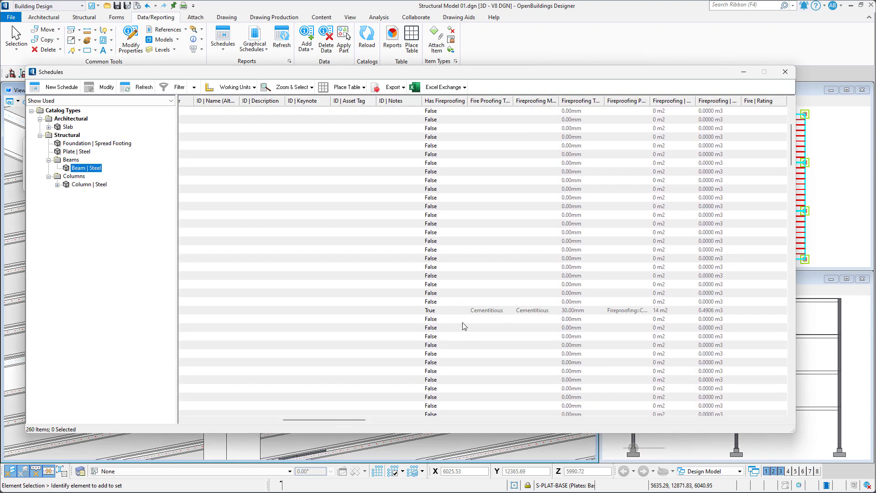
pyautogui.click(460, 312)
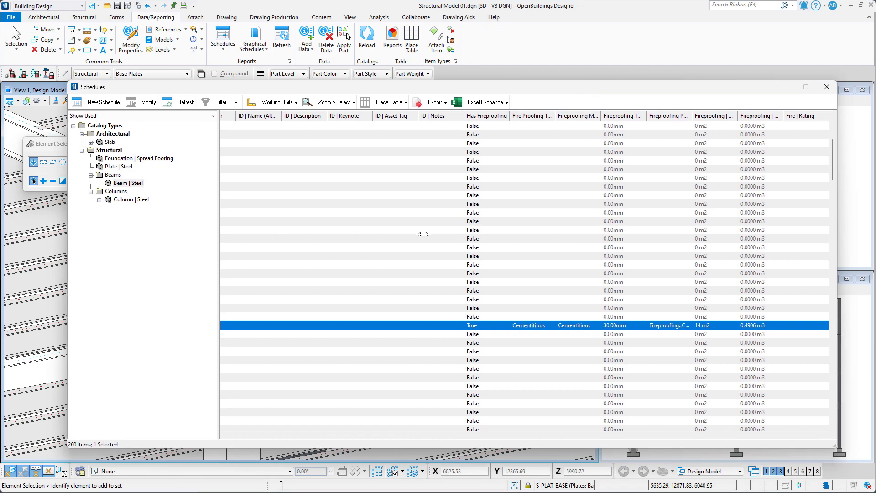
pyautogui.moveTo(423, 234); pyautogui.dragTo(457, 234)
pyautogui.moveTo(655, 435); pyautogui.dragTo(670, 435)
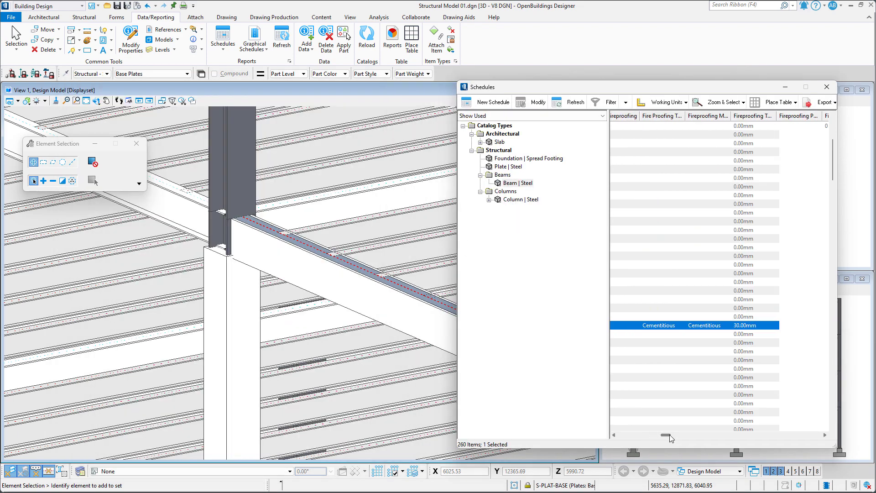